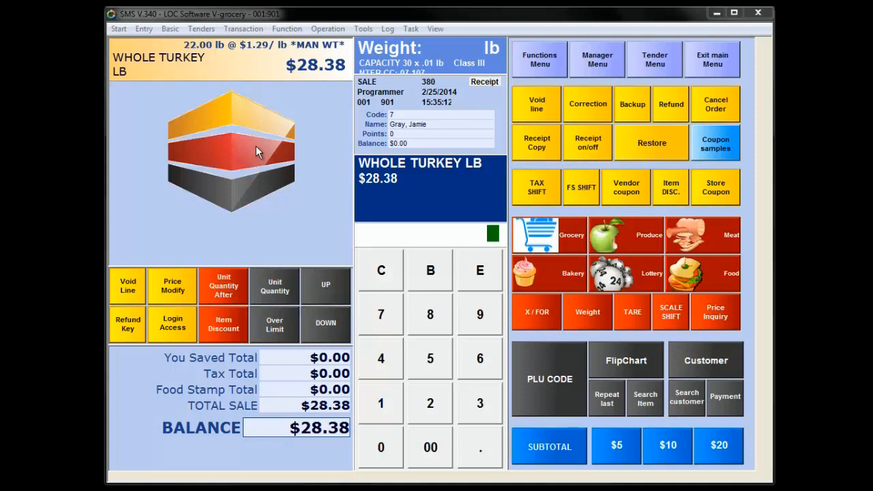
Subtotal the WHOLE TURKEY LB sale and tender it in cash, and also subtotal the second turkey sale.
click(536, 437)
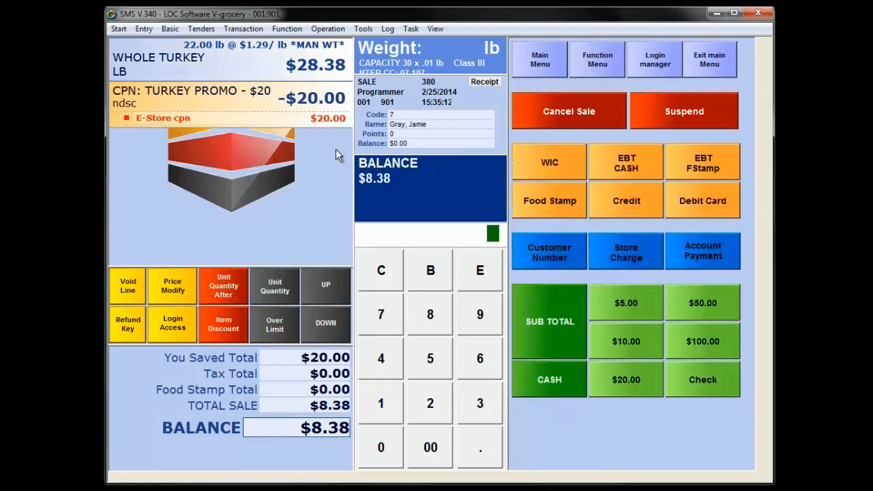
click(548, 385)
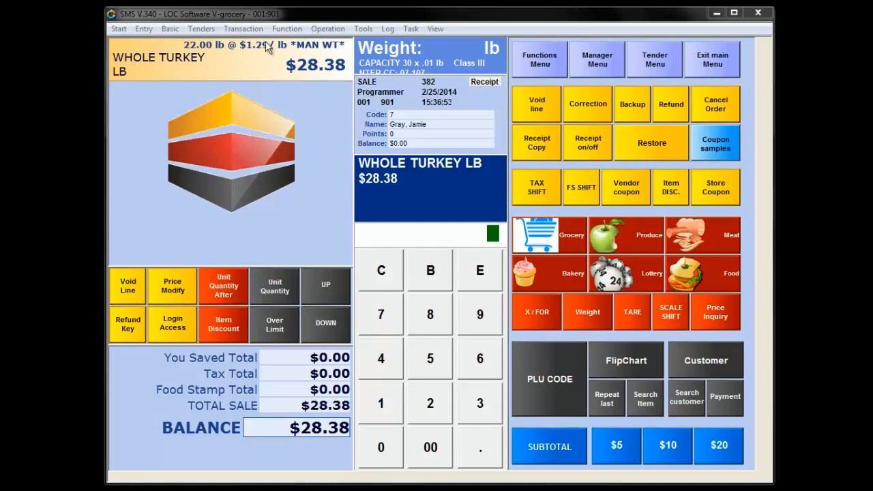
click(563, 450)
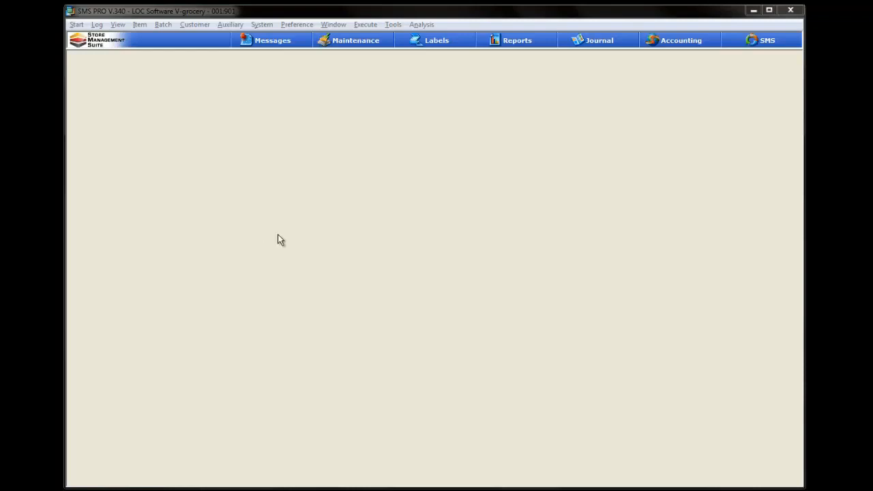
Open the totalizer table and search descriptors for "points" to locate the Points 1 given totalizer.
click(262, 25)
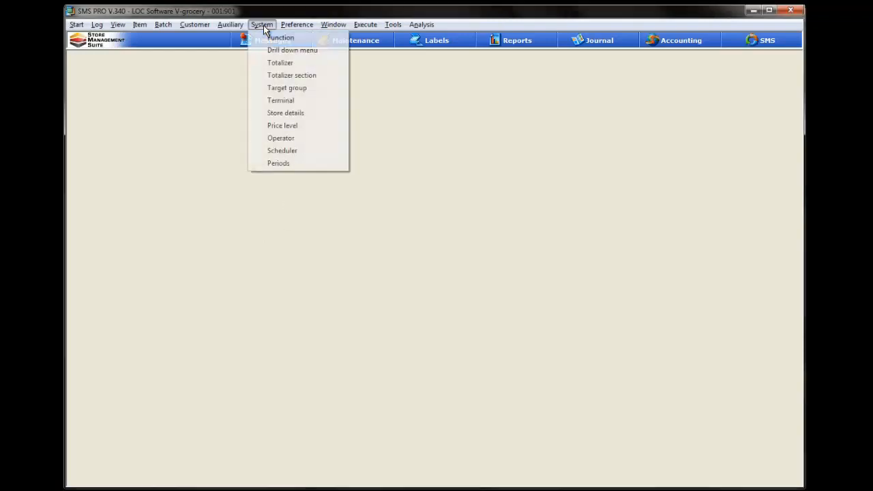
click(279, 63)
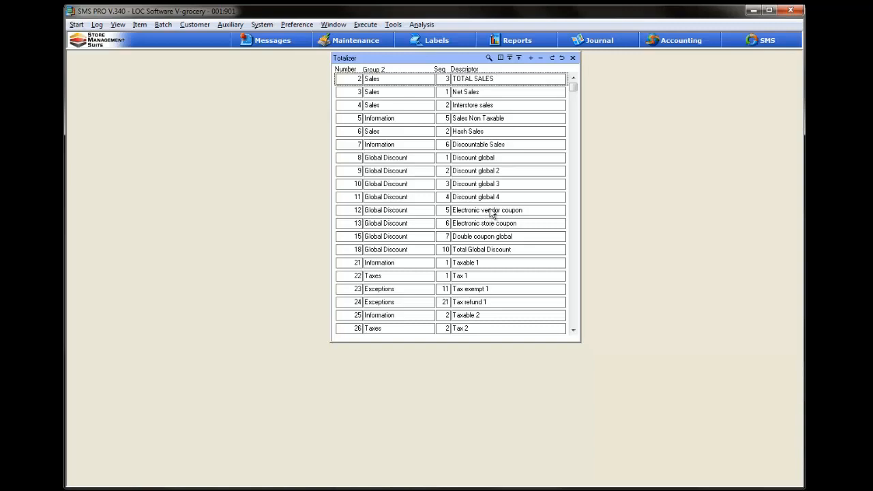
click(489, 58)
text(poin)
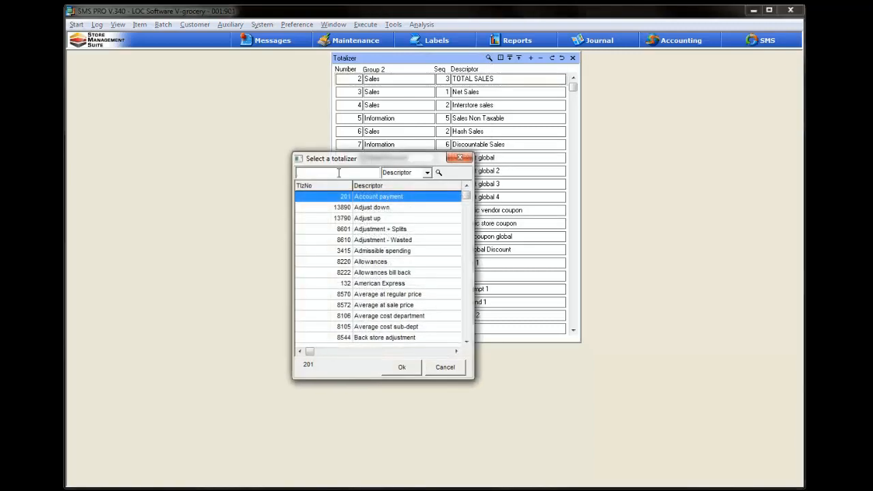
text(ts)
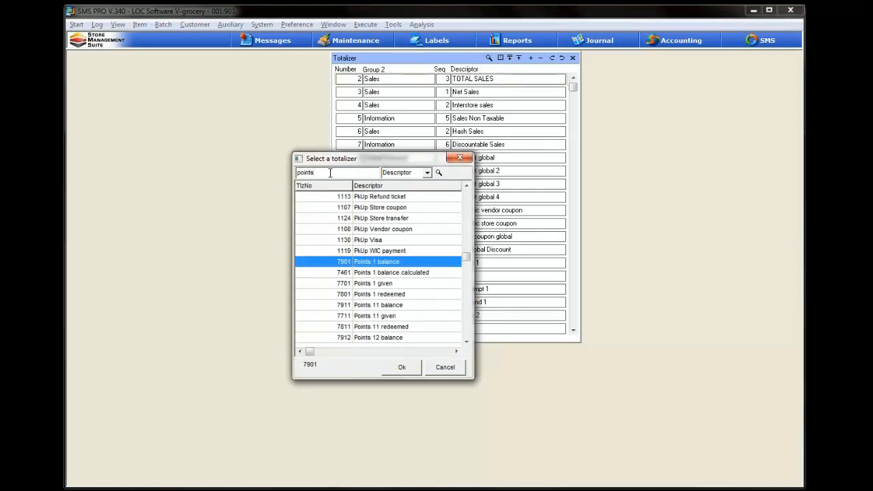
click(380, 285)
double_click(381, 283)
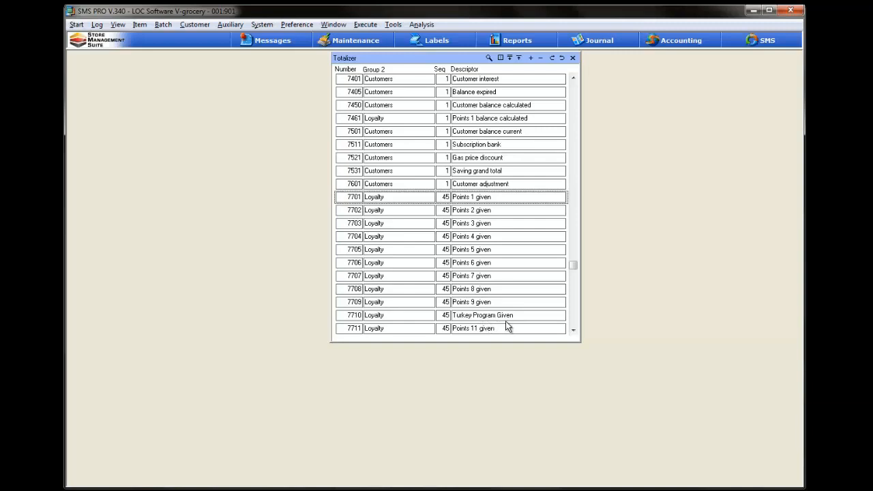
Examine the points given, redeemed and balance totalizers for the turkey program entries.
click(574, 318)
click(574, 319)
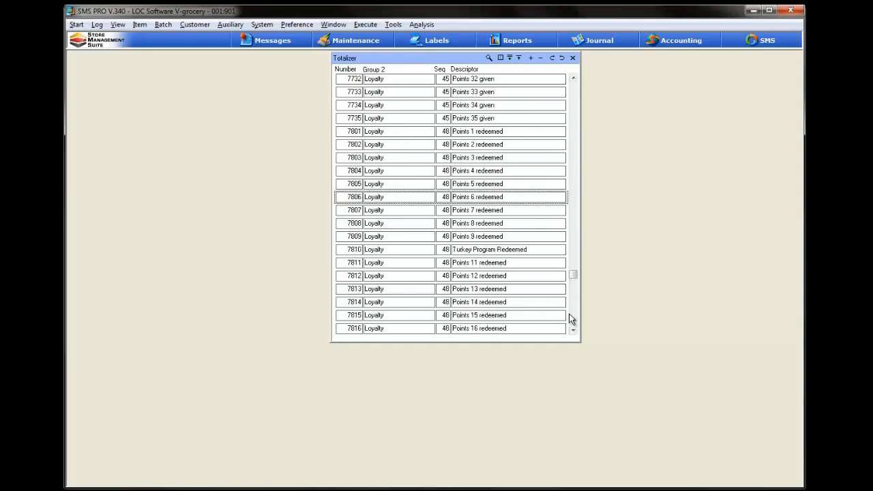
click(574, 315)
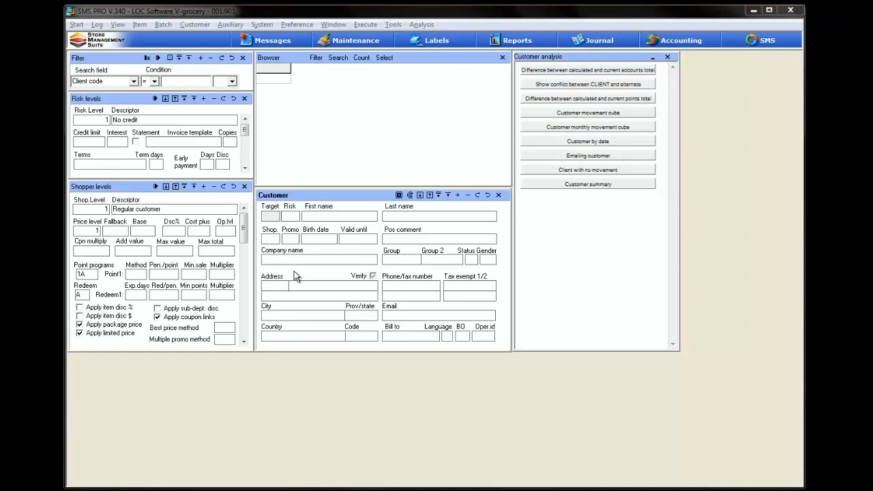
Look up the customer record by its client code.
click(185, 83)
text(7)
key(Return)
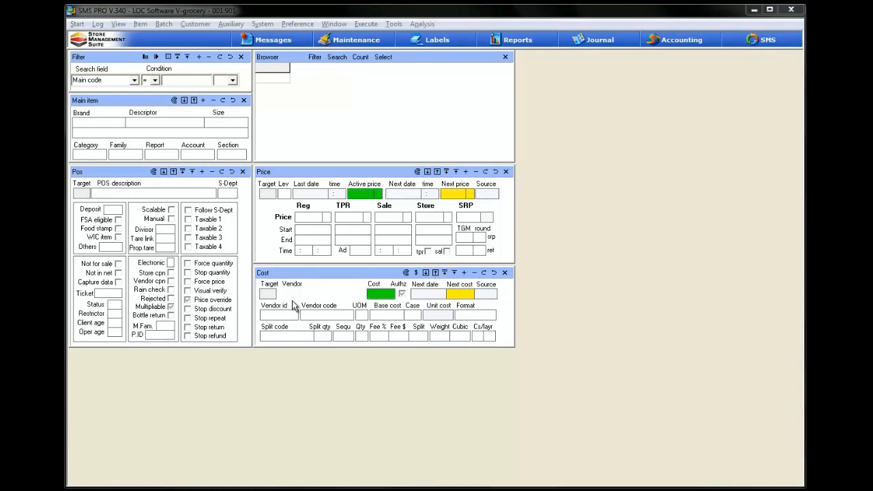
Search the items by expanded description for "whole turkey".
click(135, 80)
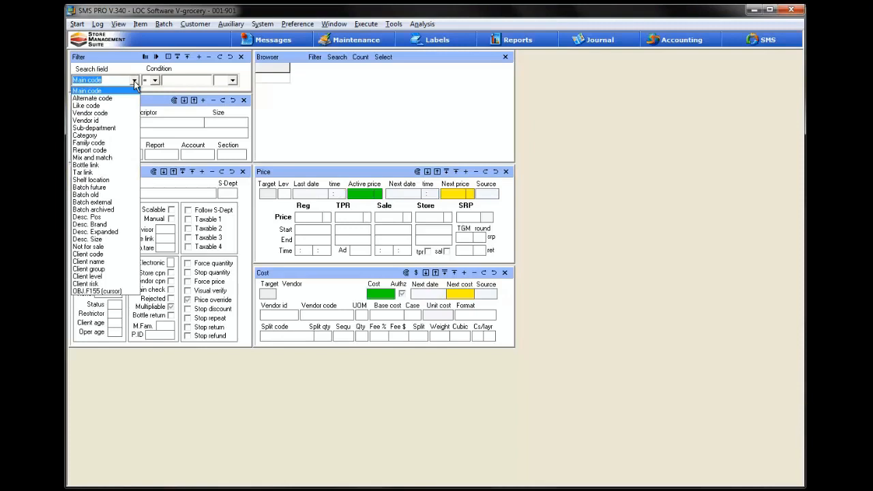
click(110, 231)
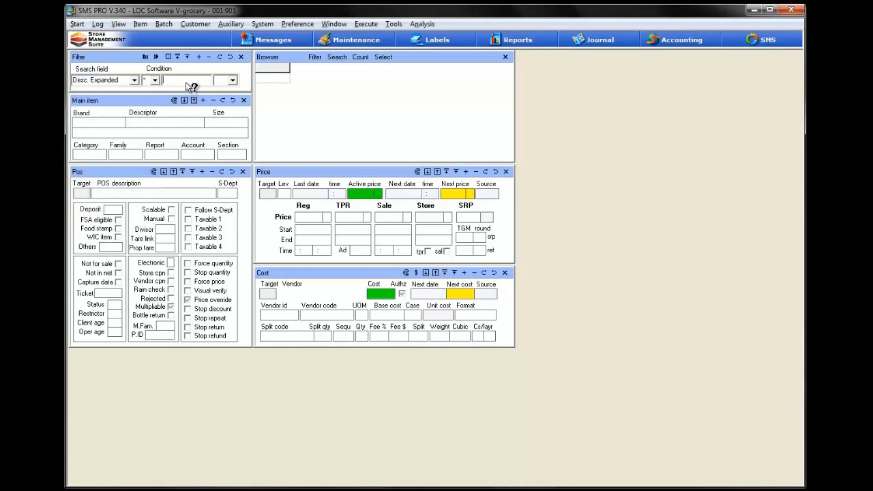
text(whole turkey)
key(Return)
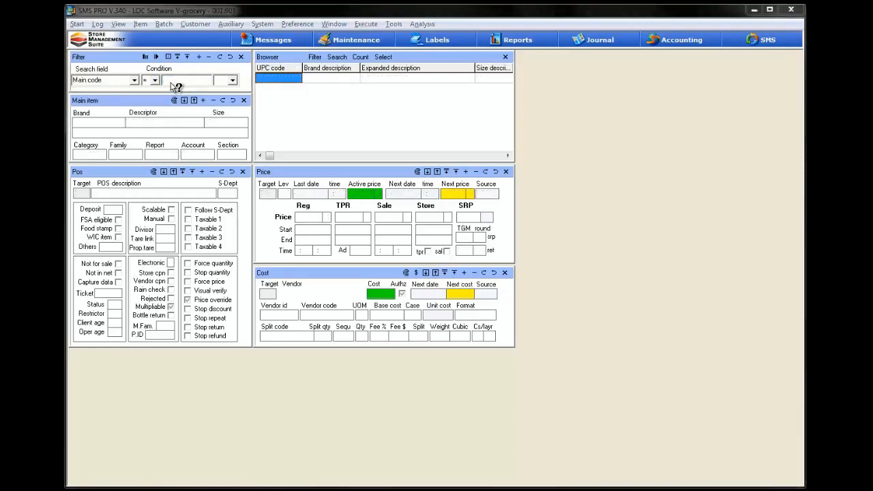
click(173, 83)
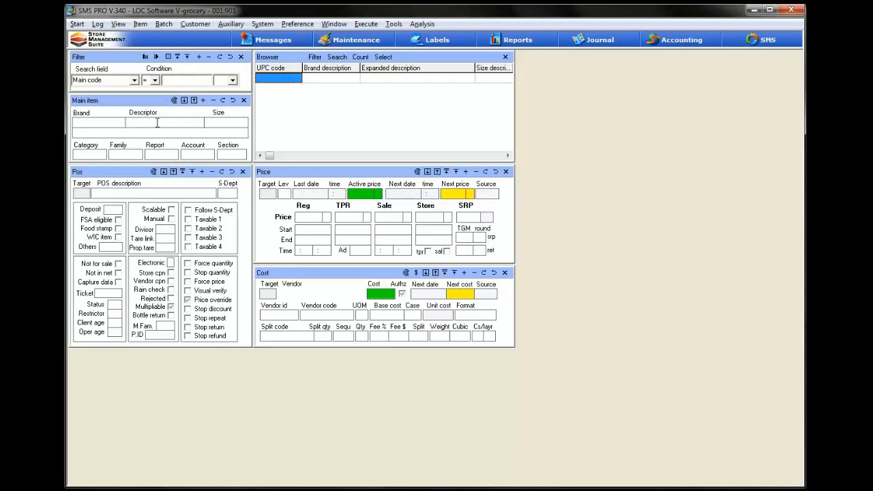
text(961200105409)
key(Return)
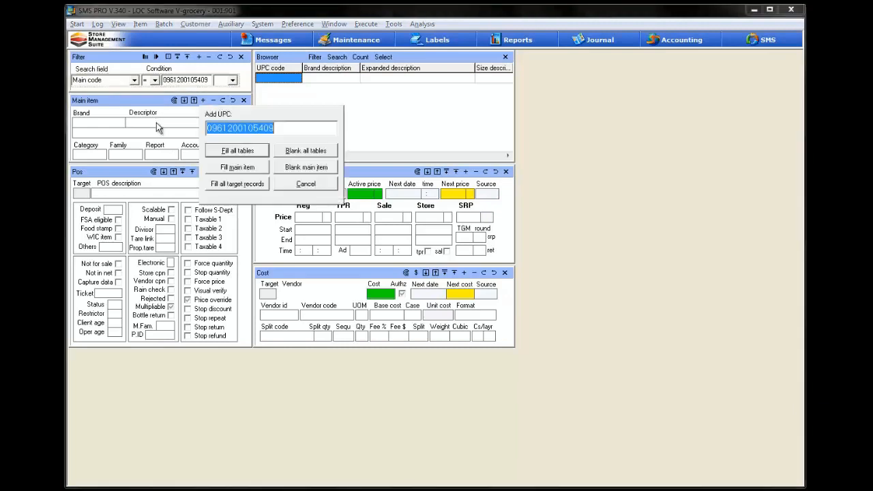
click(220, 165)
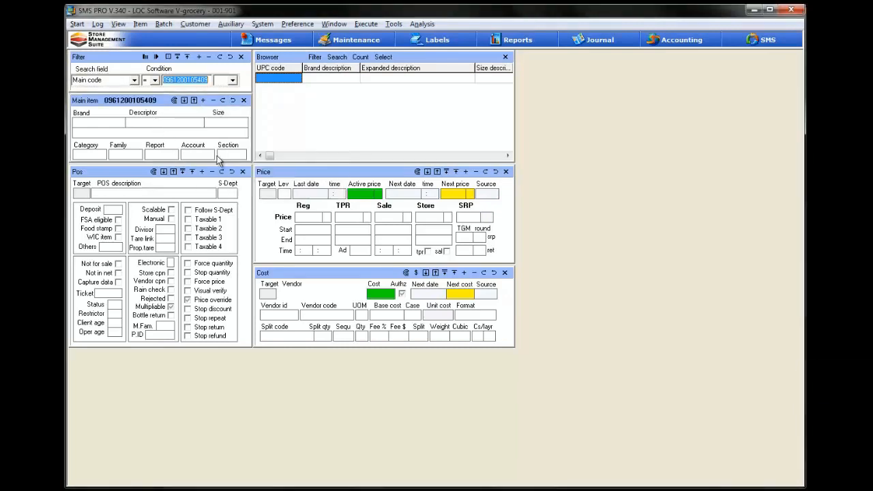
click(139, 124)
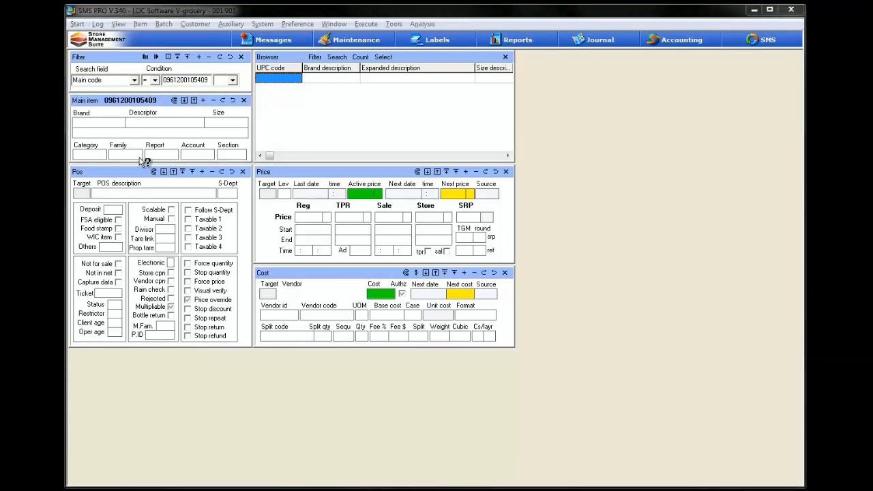
click(140, 122)
text(TURKEY PROMO - $10)
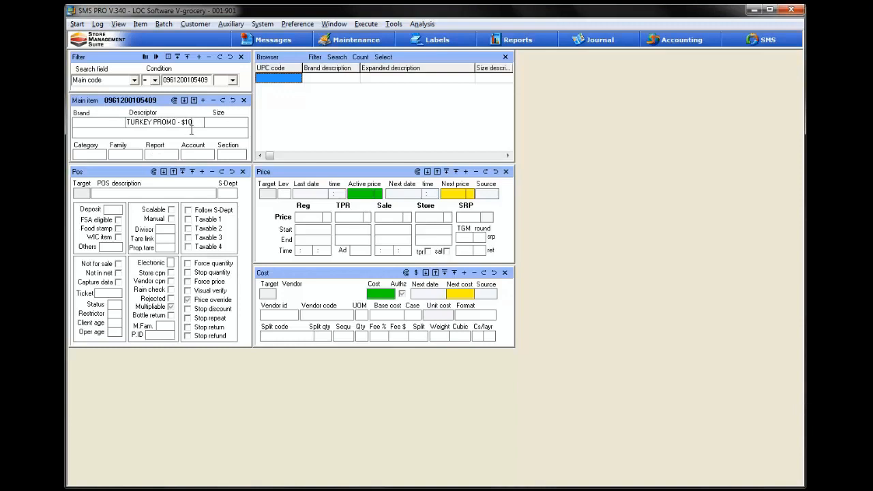
Add a POS record copied from the current item, with POS description TURKEY PROMO - $10 and the DELI sub-department (6).
click(203, 173)
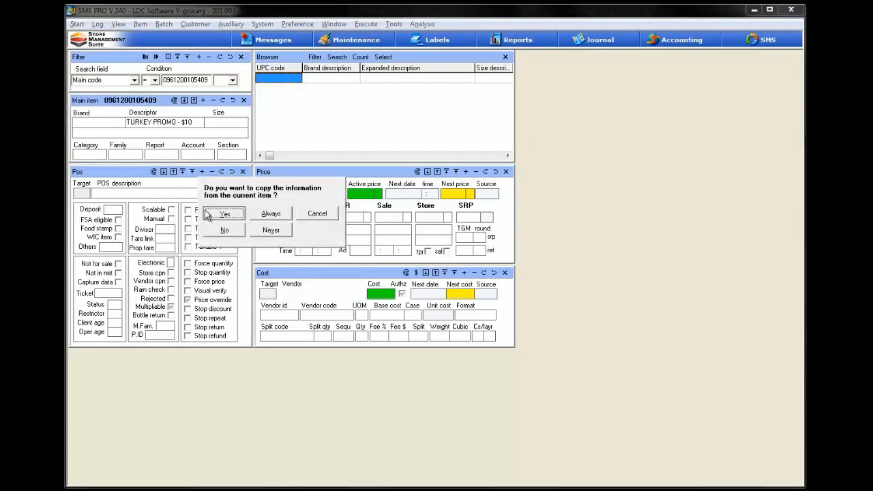
click(208, 213)
click(129, 194)
text(TURKEY PROMO - $10)
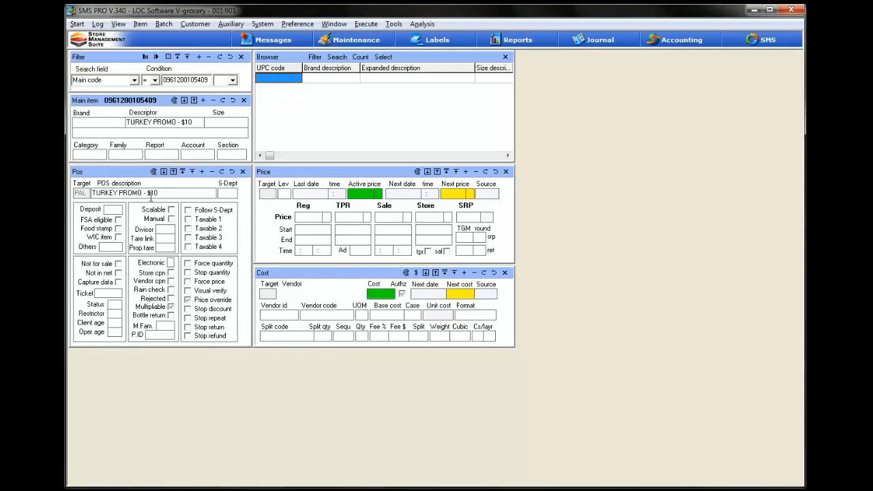
double_click(227, 194)
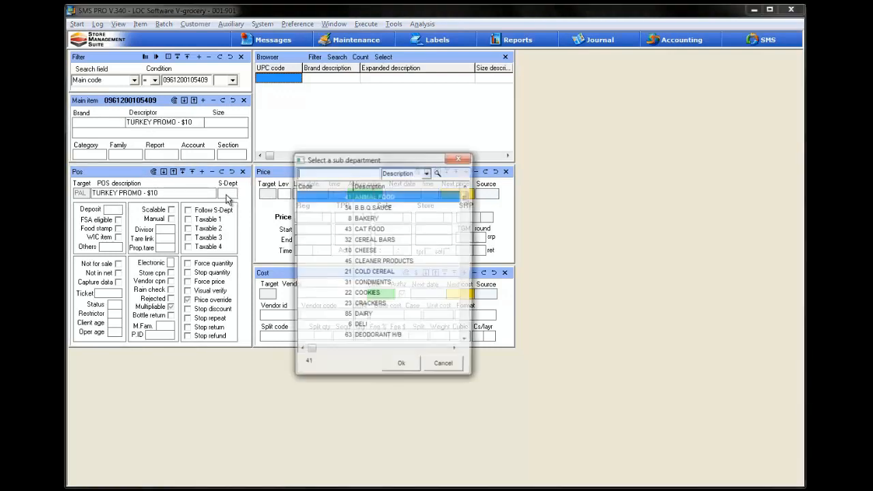
double_click(368, 327)
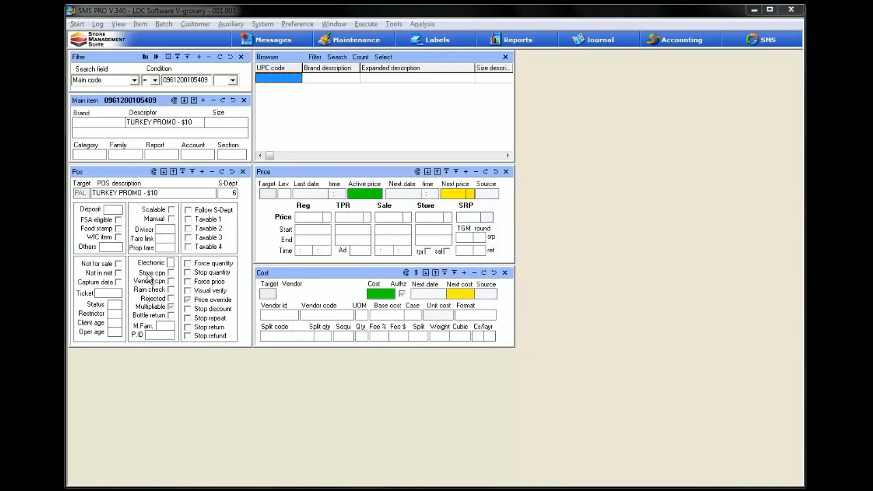
Enable zero price for the promo item and mark it as a store coupon with the electronic type e-coupon.
click(113, 250)
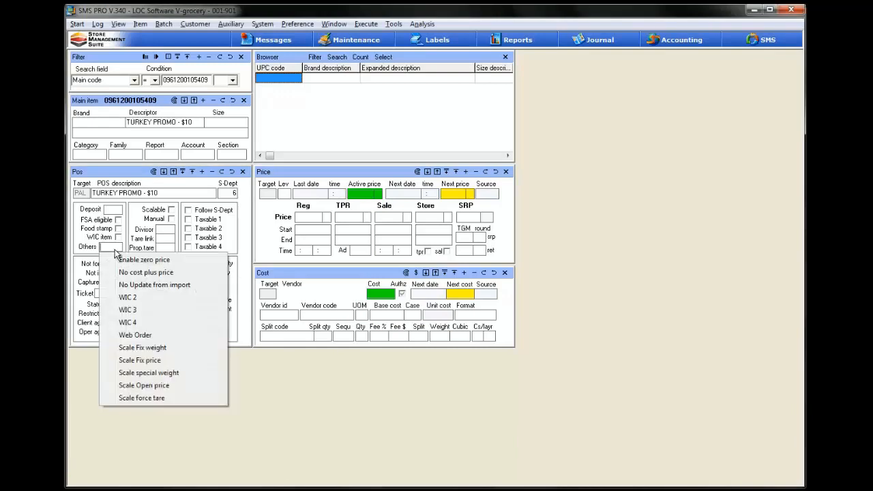
click(176, 265)
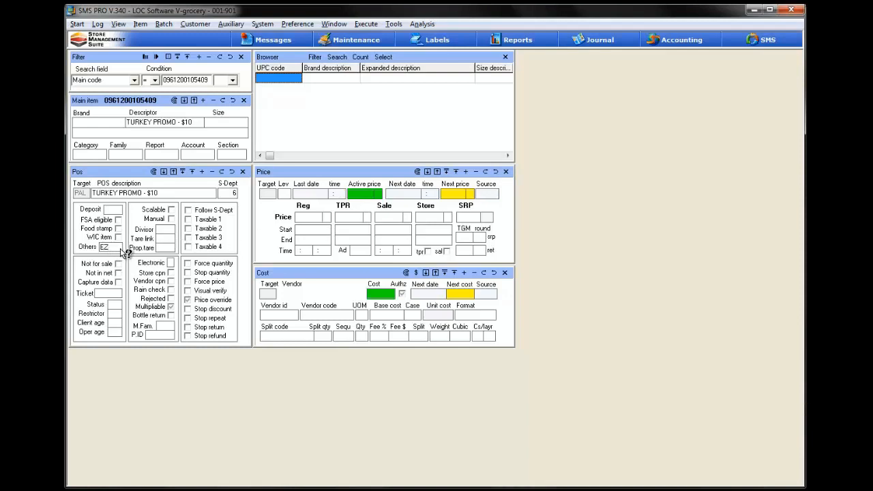
click(174, 277)
click(174, 274)
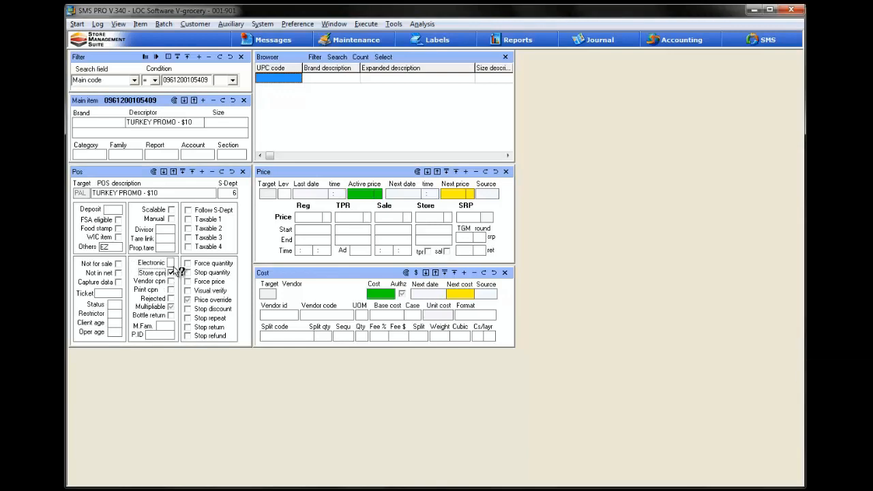
click(172, 264)
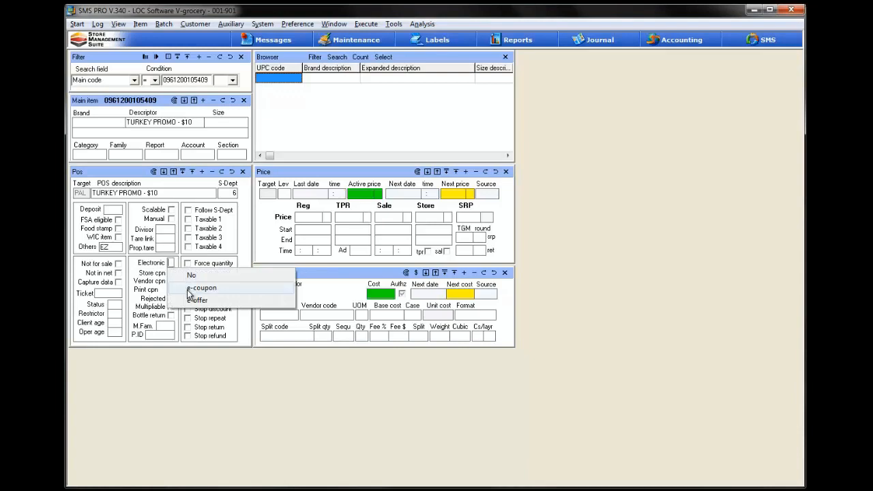
click(189, 290)
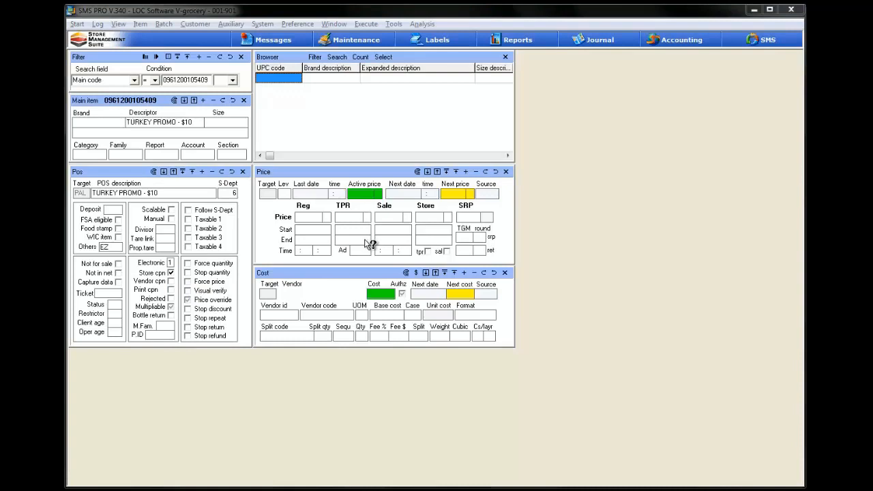
Add a price record for the promo item without copying item information, and expand the price form to its full set of fields.
click(309, 217)
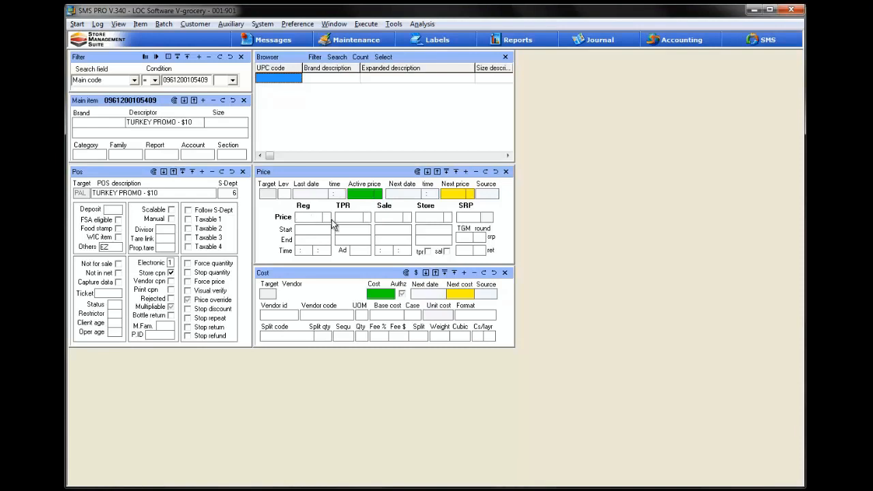
click(468, 176)
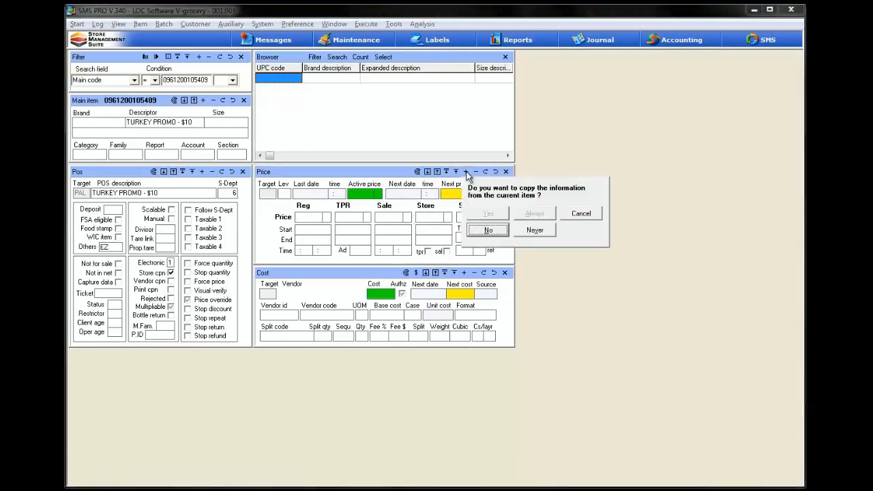
click(488, 231)
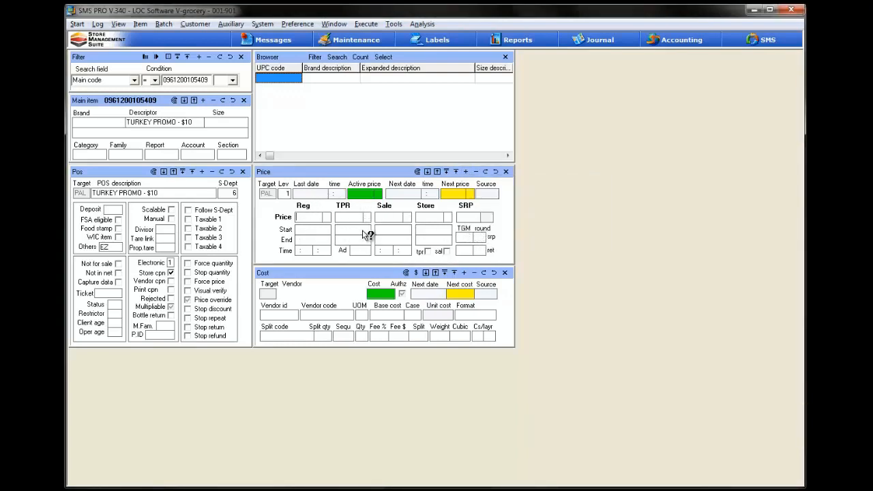
click(428, 172)
click(427, 172)
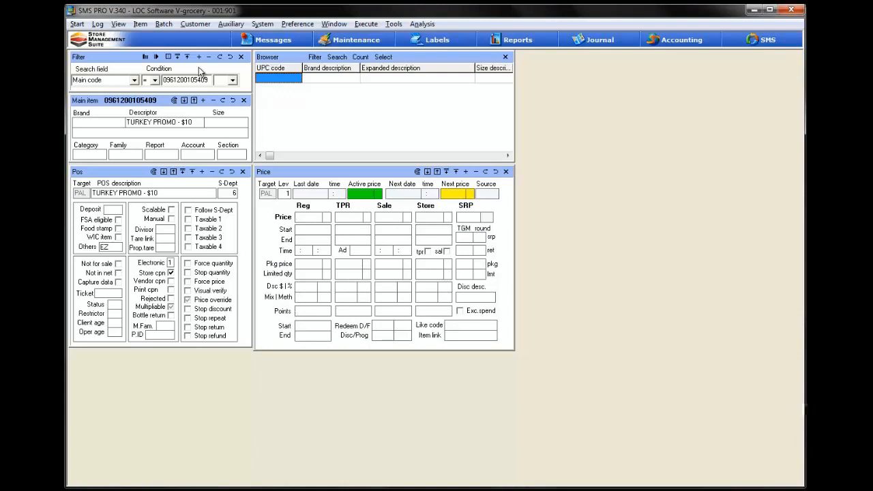
Open the coupon link form, place it beneath the price form, and add a new coupon link record.
click(140, 24)
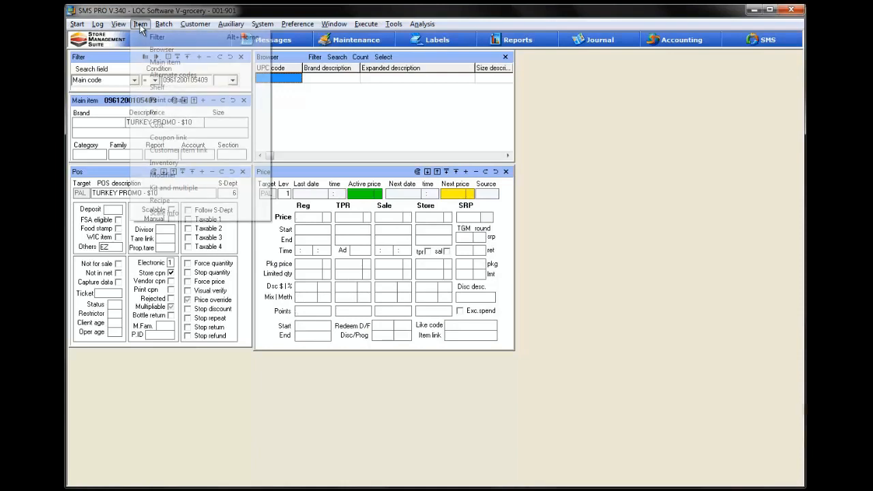
click(181, 138)
drag(278, 273, 280, 363)
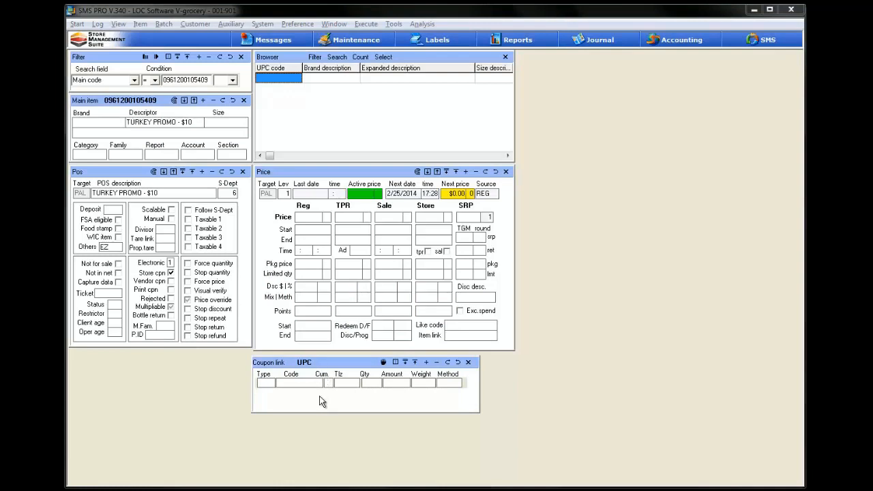
click(426, 363)
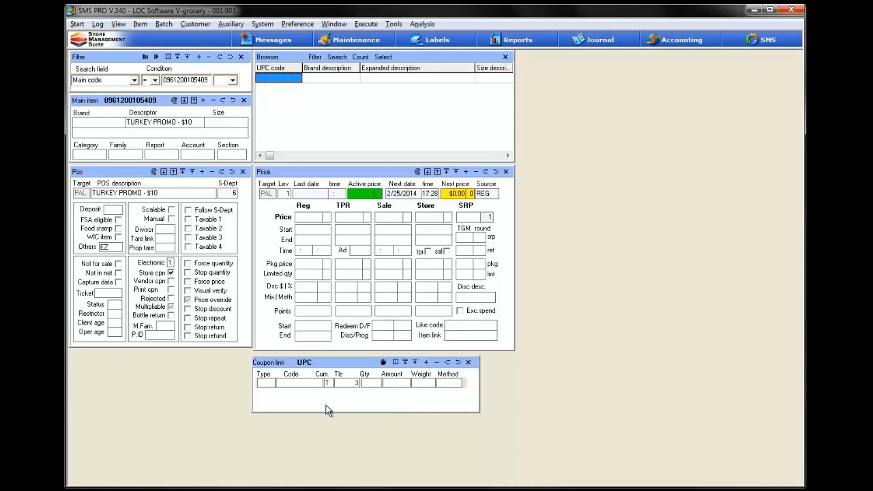
click(271, 387)
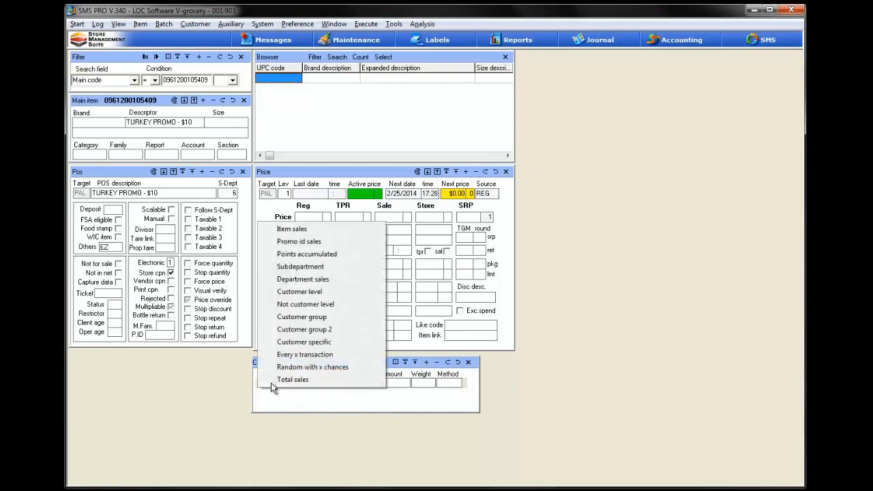
click(291, 230)
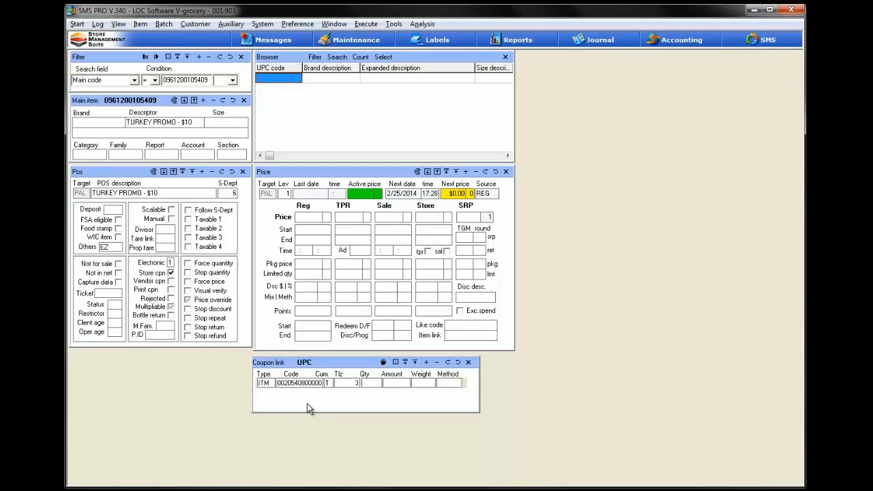
click(375, 385)
text(1)
Add a second coupon link record of type Points accumulated with code A and quantity 25000, and save the coupon links.
click(427, 365)
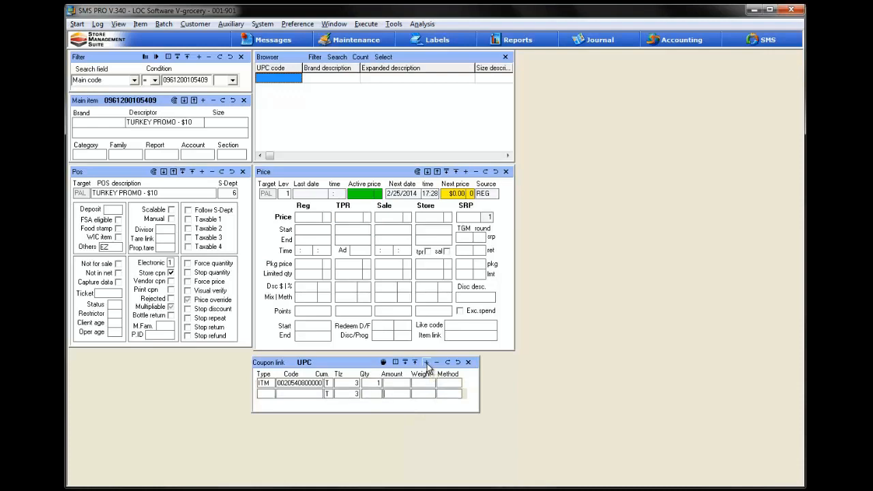
click(273, 393)
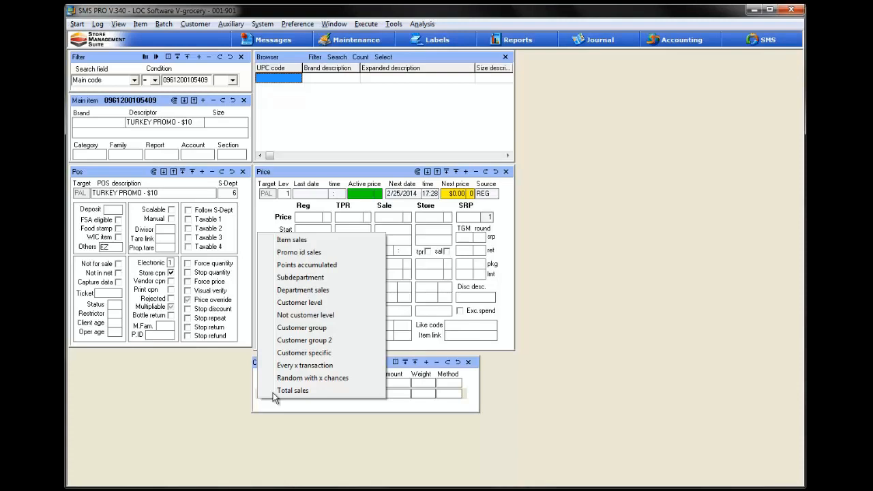
click(306, 265)
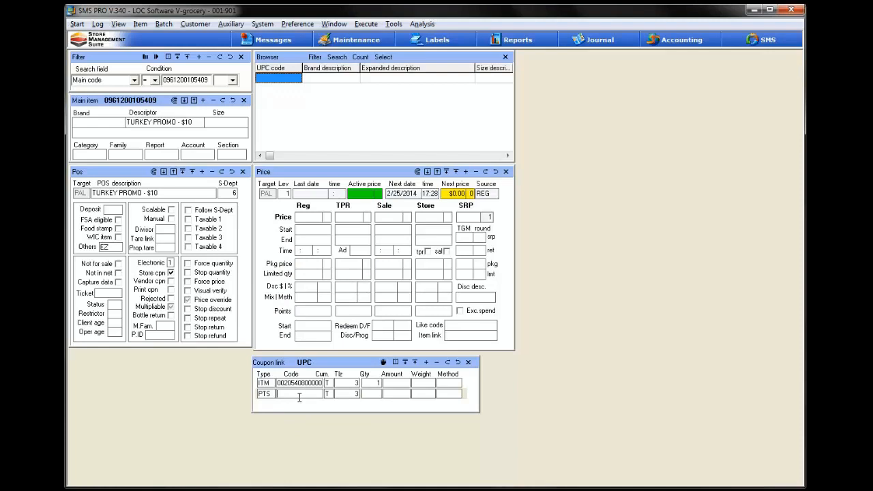
text(a)
text(A)
text(250)
text(00)
click(448, 363)
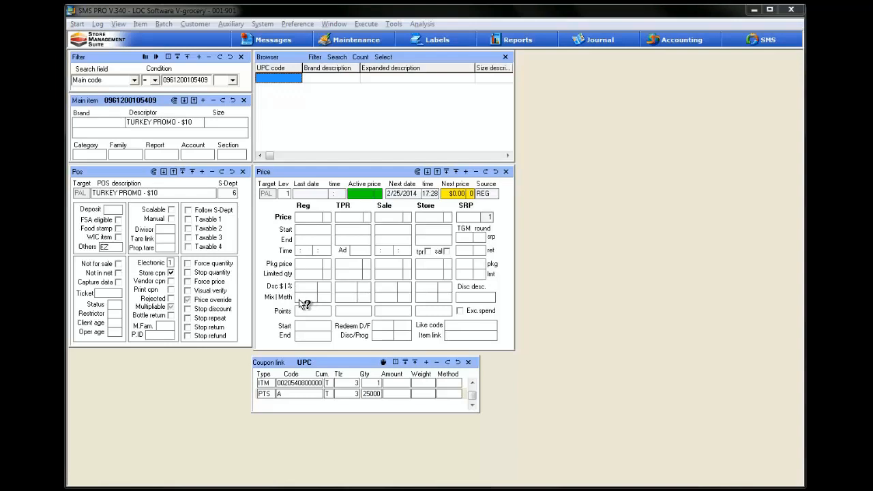
Look up the Turkey Program number in the mix and match list and assign mix and match 1 to the regular price, limited by transaction.
click(231, 24)
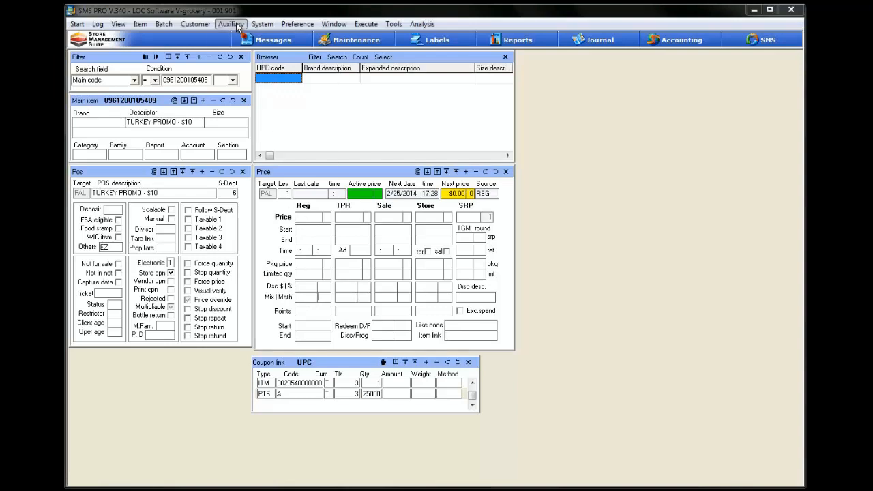
click(251, 63)
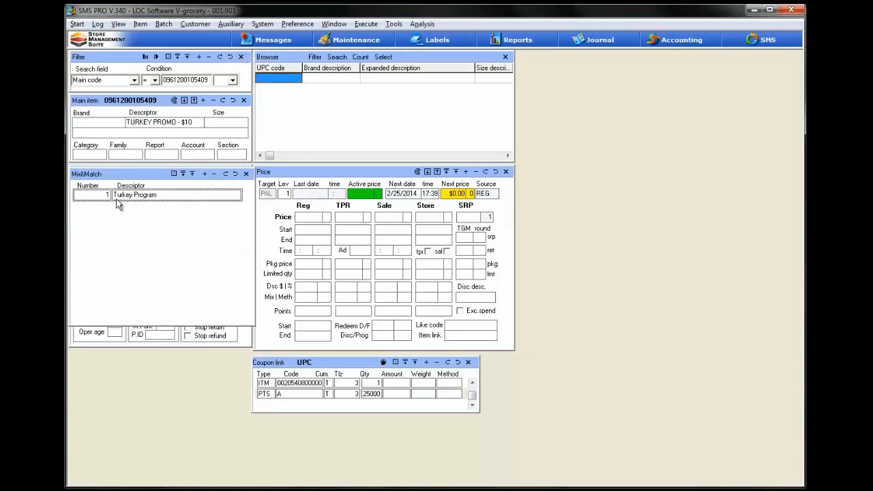
click(247, 174)
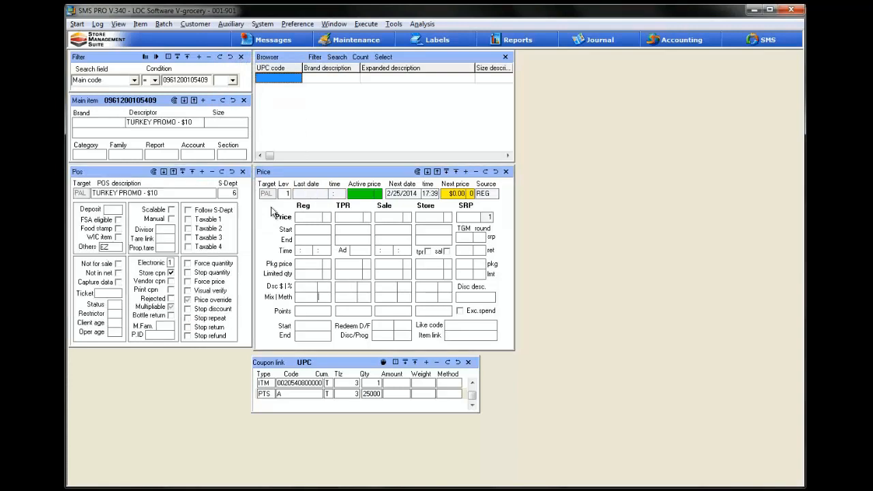
double_click(307, 301)
click(326, 298)
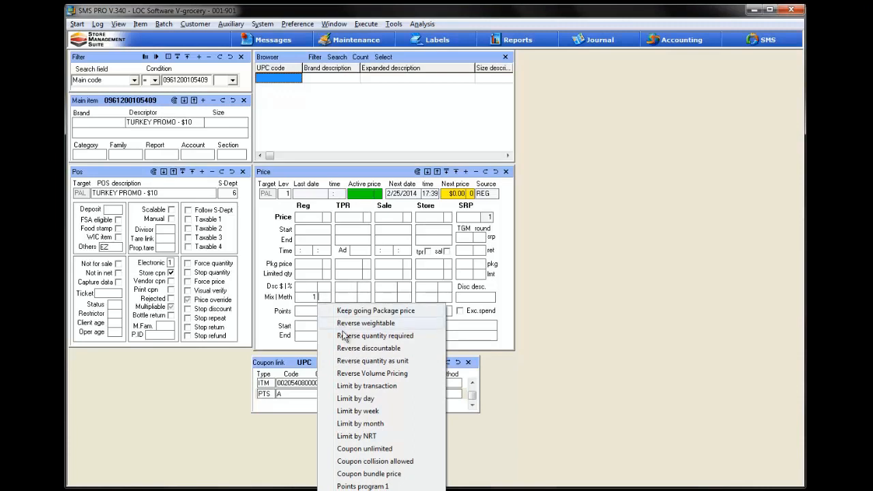
click(370, 388)
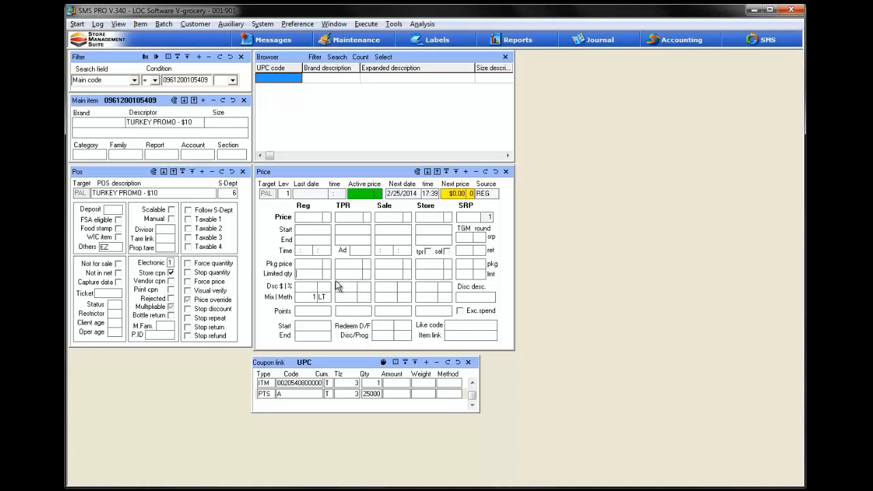
Set the regular price's limited quantity to $10.00 and its discount to 100 percent.
text(10.00)
key(Tab)
text(100)
key(Tab)
key(alt+Tab)
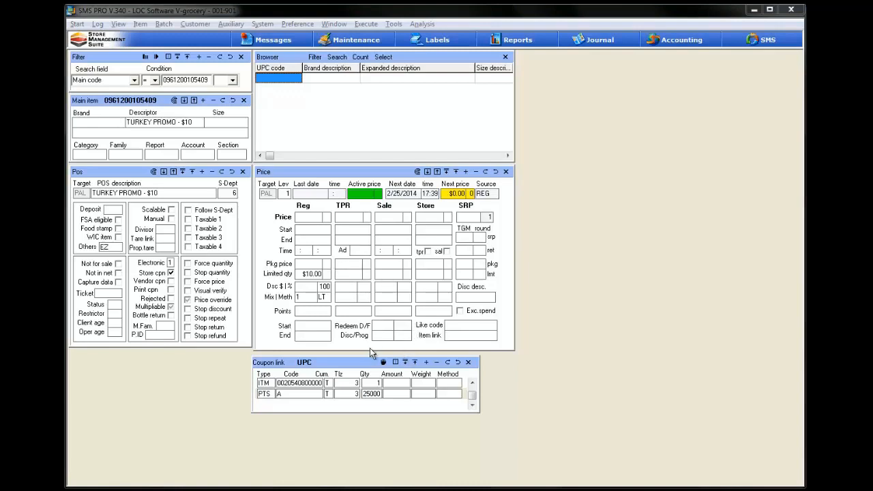
Set the redeemed points to 25000 and the points program to A, and save the price record.
click(399, 328)
text(250)
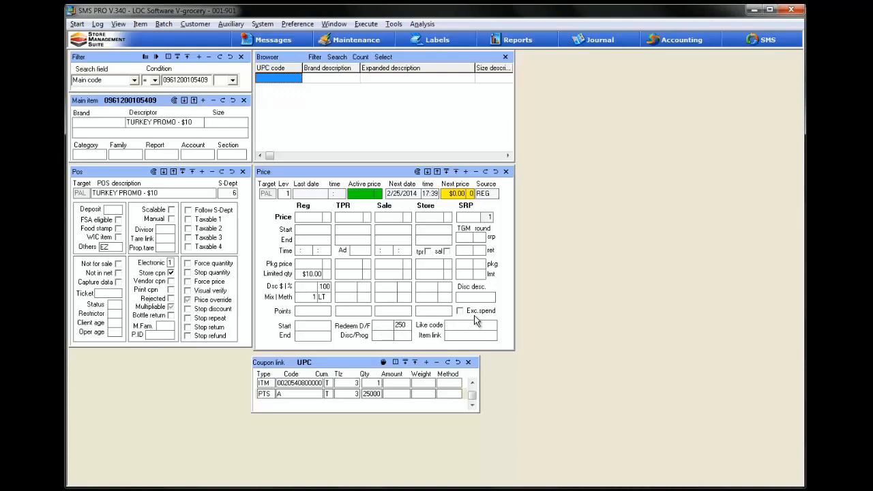
text(00)
click(408, 336)
text(A)
click(486, 173)
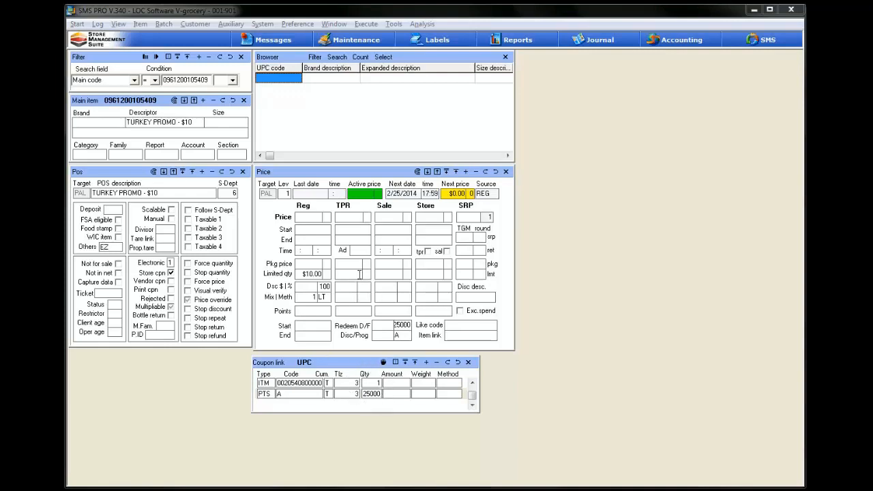
Set the promo item's regular price to $10.00 and save the price record.
click(319, 217)
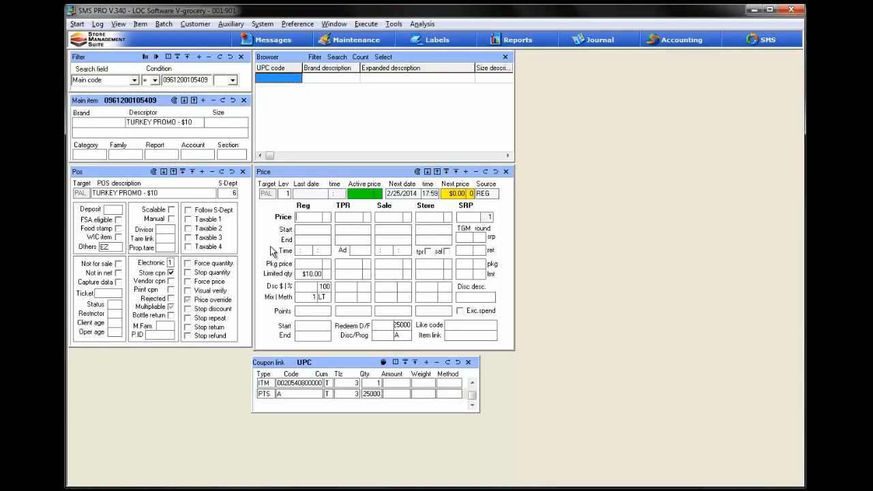
text(1)
text(0.00)
click(492, 173)
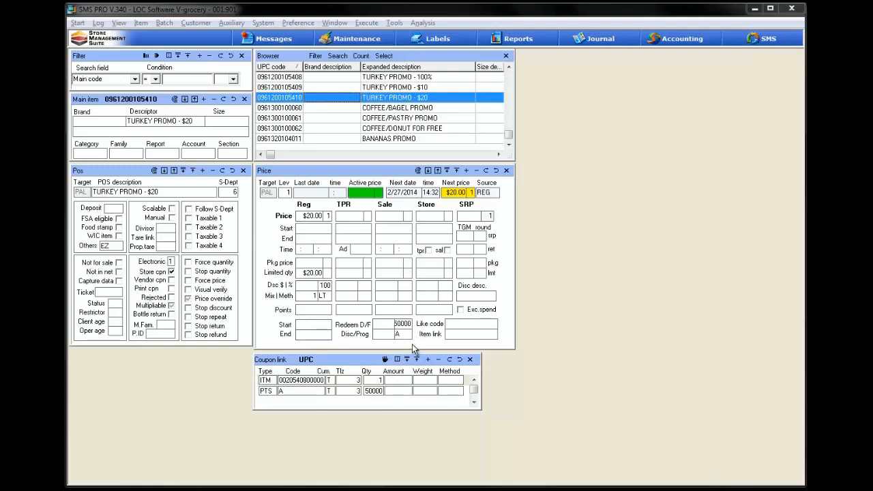
Open the TURKEY PROMO - 100% item from the item list to view its records.
click(458, 78)
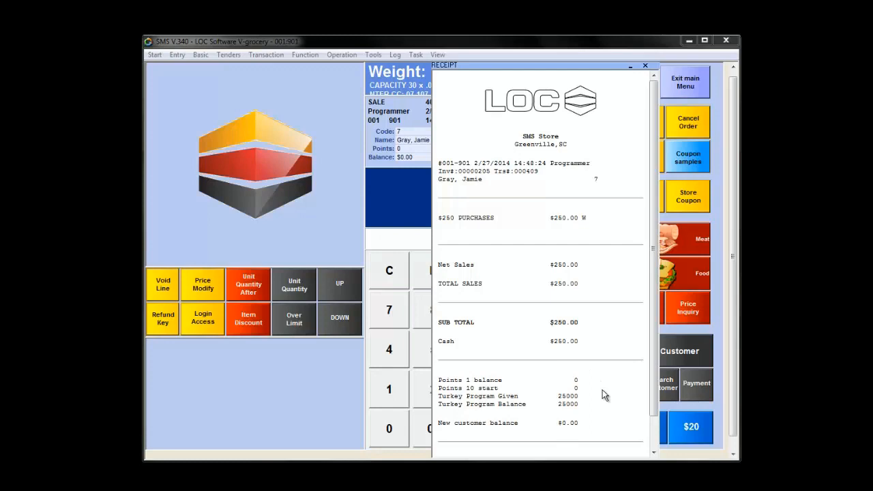
Close the $250 purchase receipt and ring up 22.00 lb of WHOLE TURKEY LB from the Turkey Promo family.
click(646, 66)
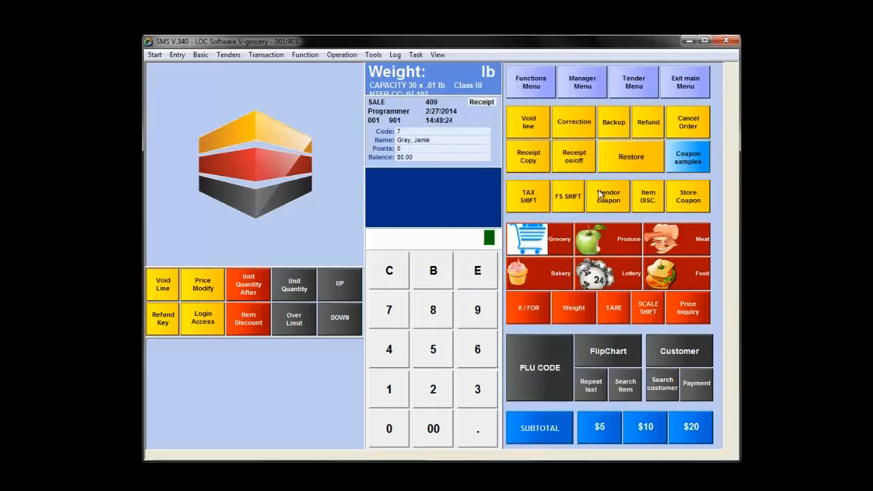
text(22.00)
click(584, 310)
click(609, 352)
click(517, 124)
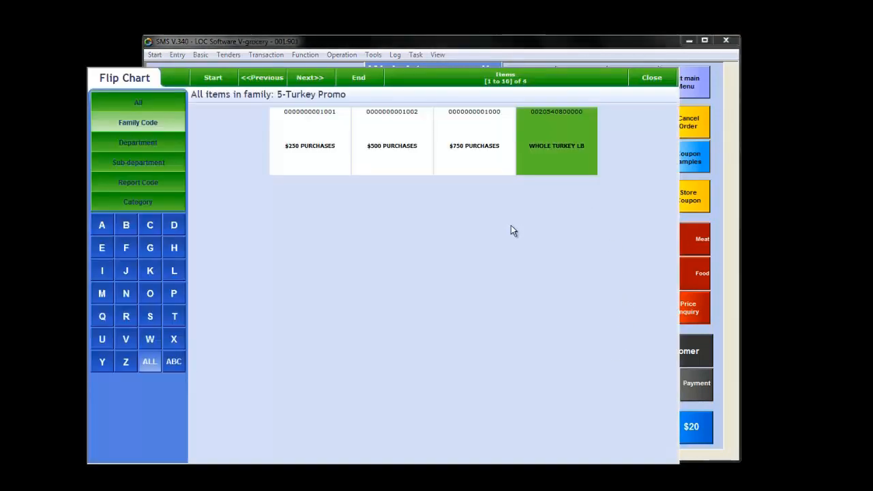
click(555, 152)
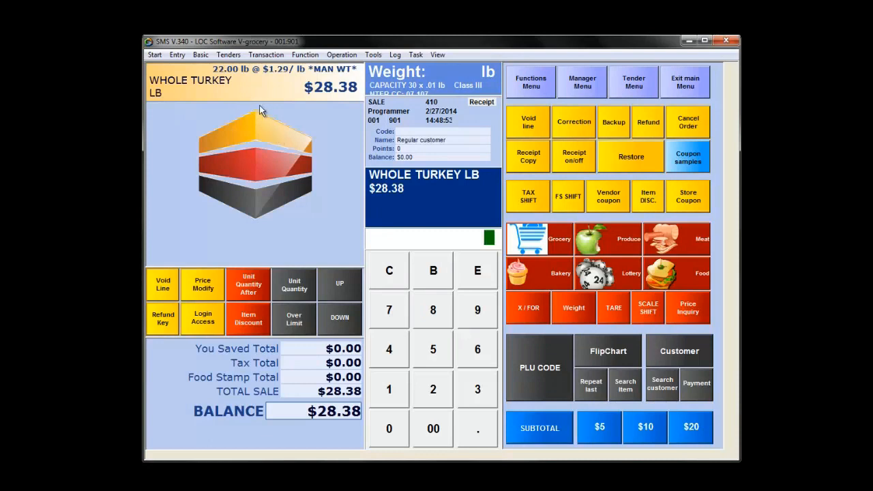
Assign the loyalty customer to the turkey sale by customer code, subtotal it and complete it in cash.
click(389, 309)
click(693, 346)
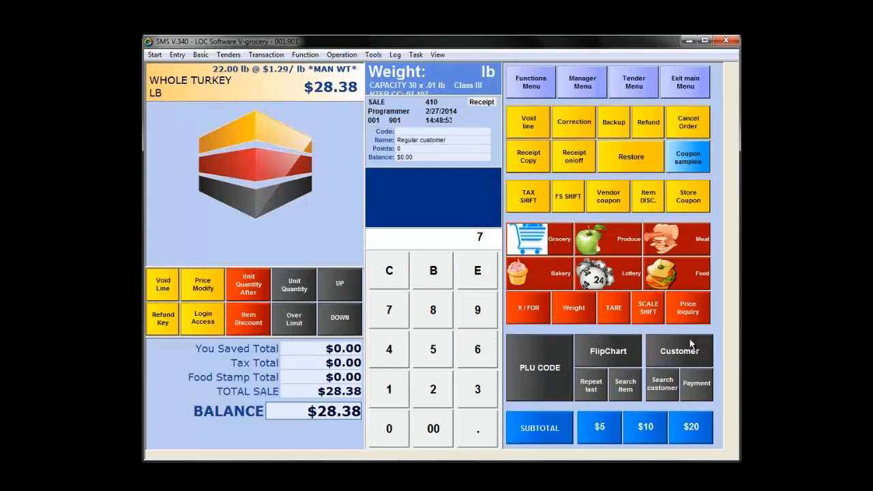
click(554, 424)
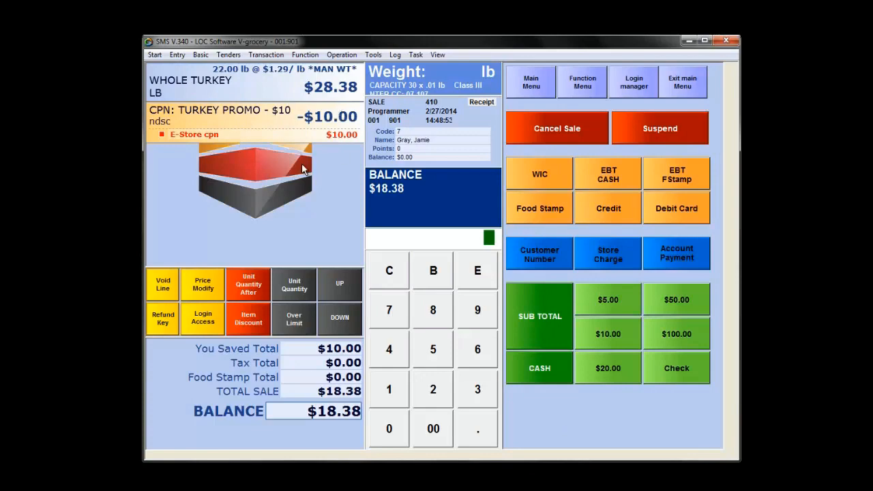
click(560, 370)
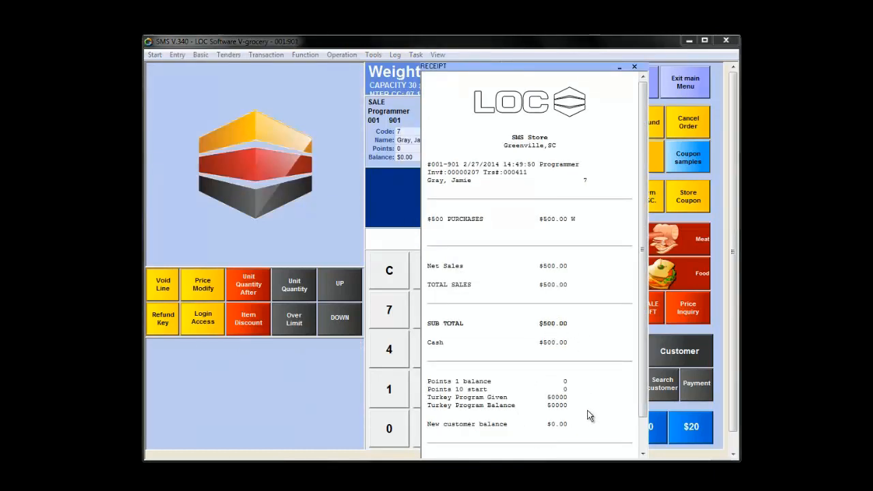
Close the $500 purchase receipt and start a new sale for the loyalty customer by customer code.
click(634, 66)
click(389, 309)
click(558, 368)
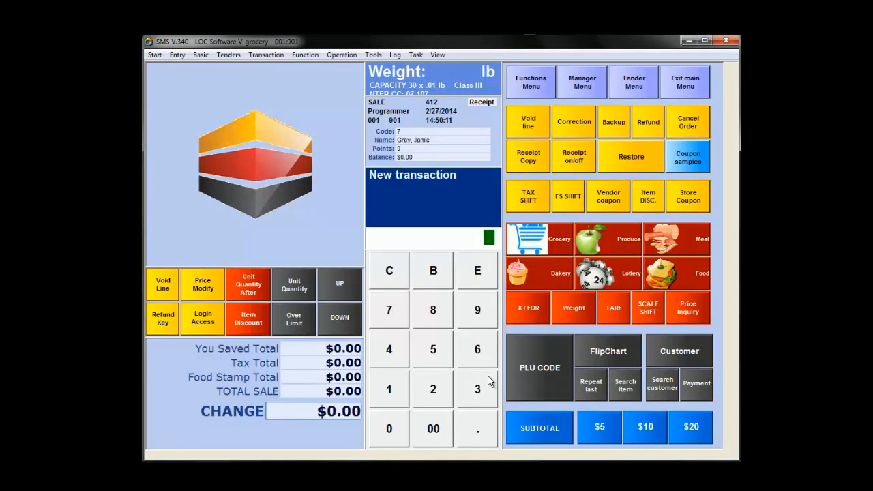
Ring up 22.00 lb of WHOLE TURKEY LB from the Turkey Promo family, then subtotal the sale and complete it in cash.
text(22.00)
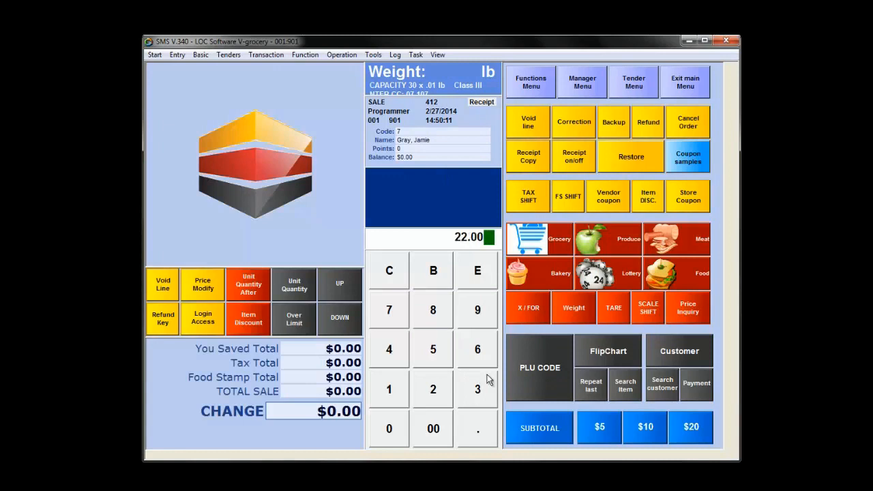
click(583, 311)
click(604, 349)
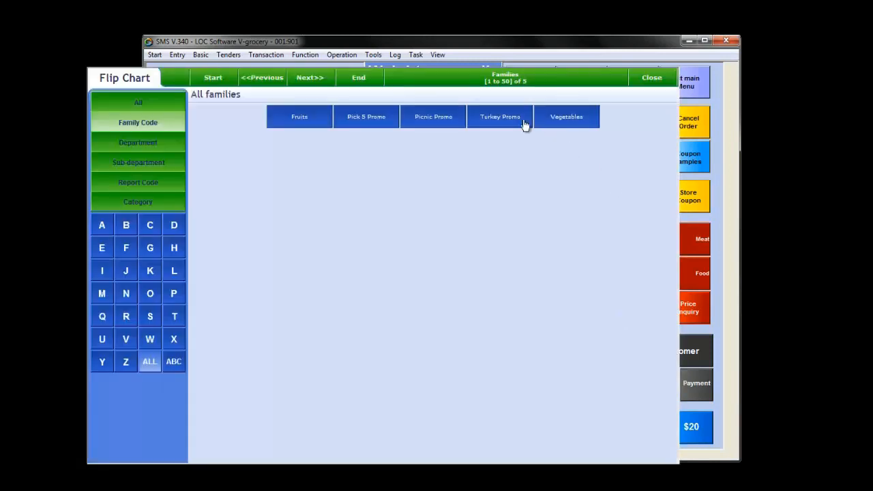
click(525, 125)
click(545, 174)
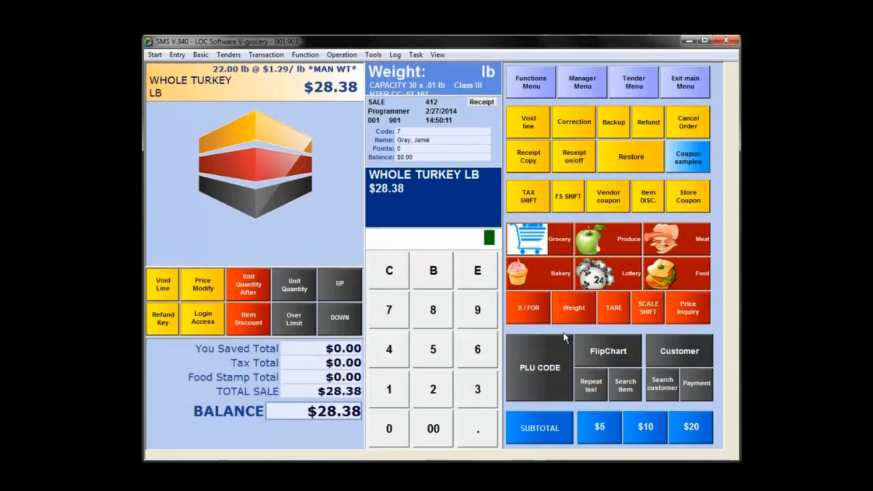
click(550, 428)
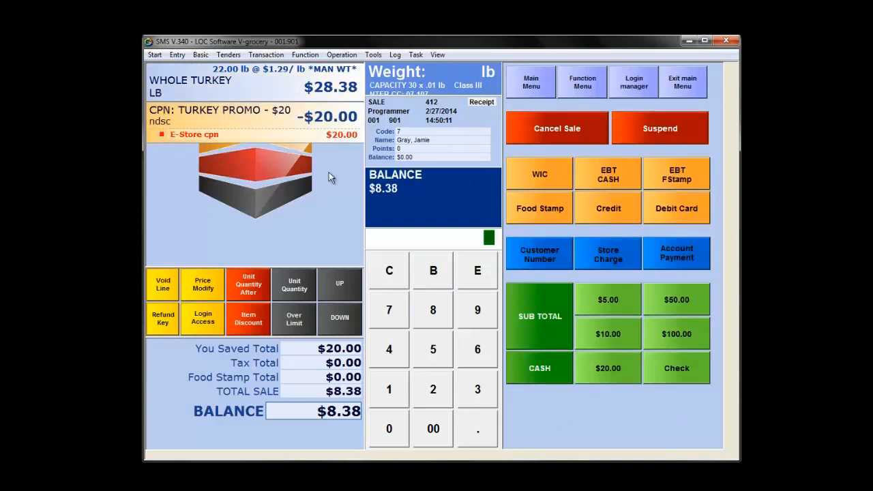
click(540, 367)
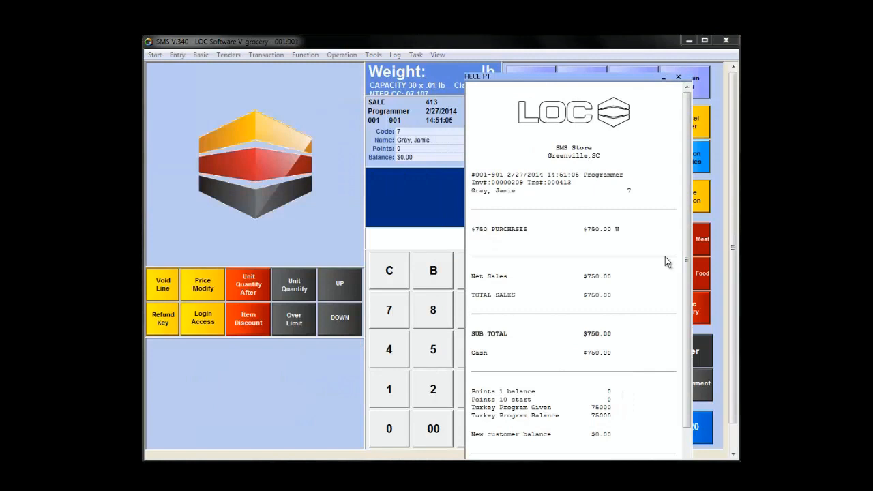
Close the $750 purchase receipt and start a new sale for the loyalty customer by customer code.
click(679, 77)
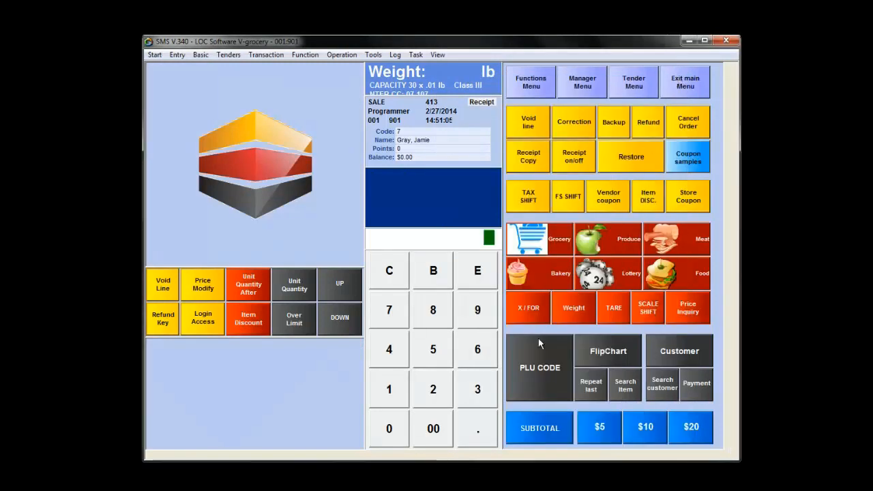
click(394, 311)
click(682, 354)
Ring up 22.00 lb of WHOLE TURKEY LB from the Turkey Promo family and subtotal the sale.
click(435, 389)
click(435, 389)
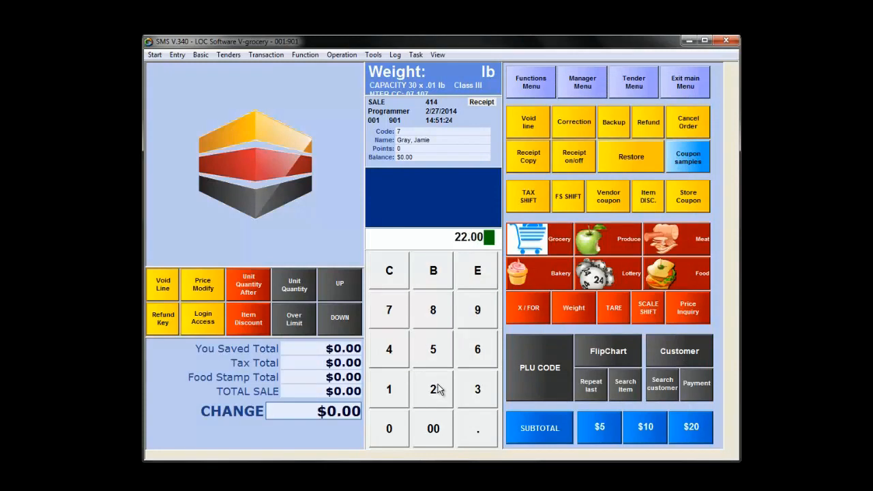
click(584, 318)
click(607, 351)
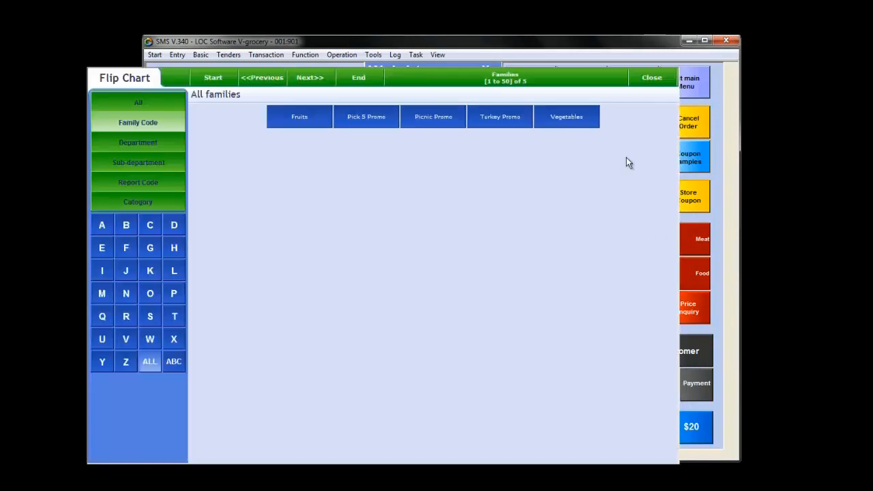
click(520, 128)
click(546, 163)
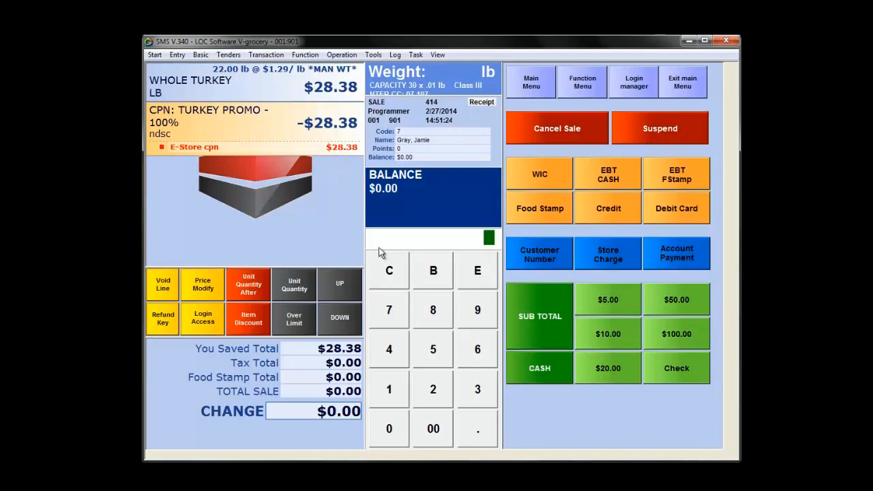
Complete the turkey sale in cash and move its receipt fully into view.
click(520, 369)
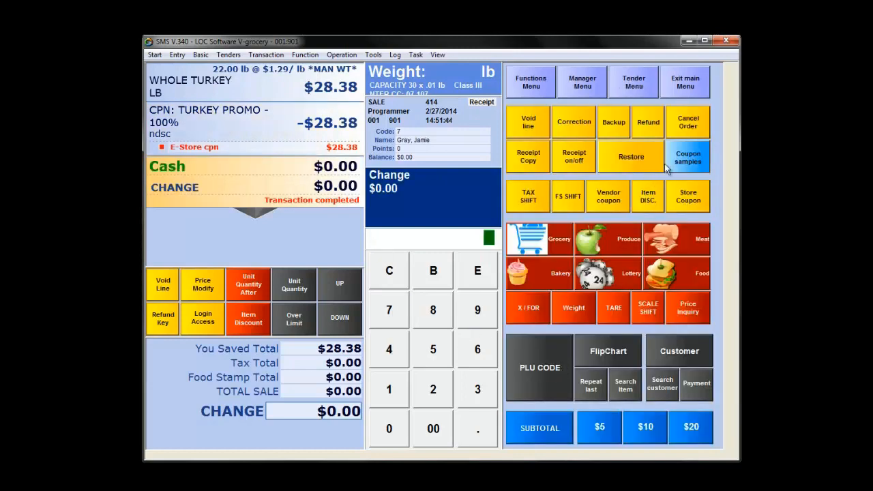
drag(700, 66, 549, 62)
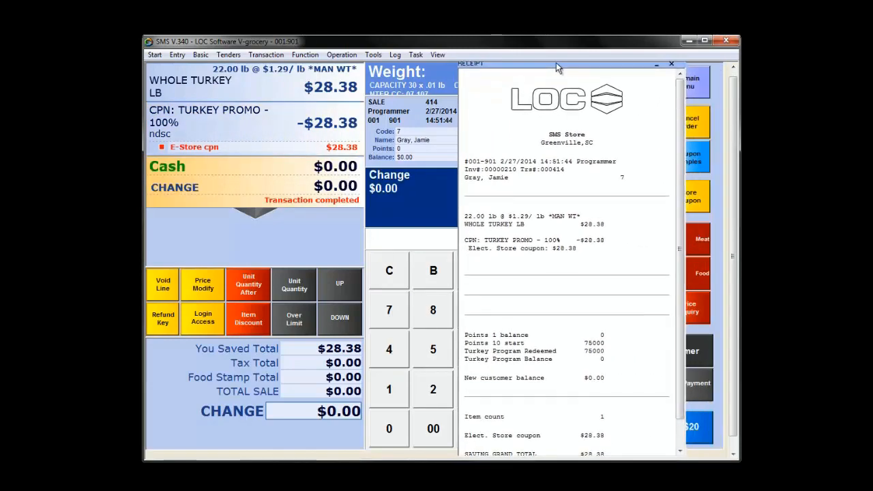